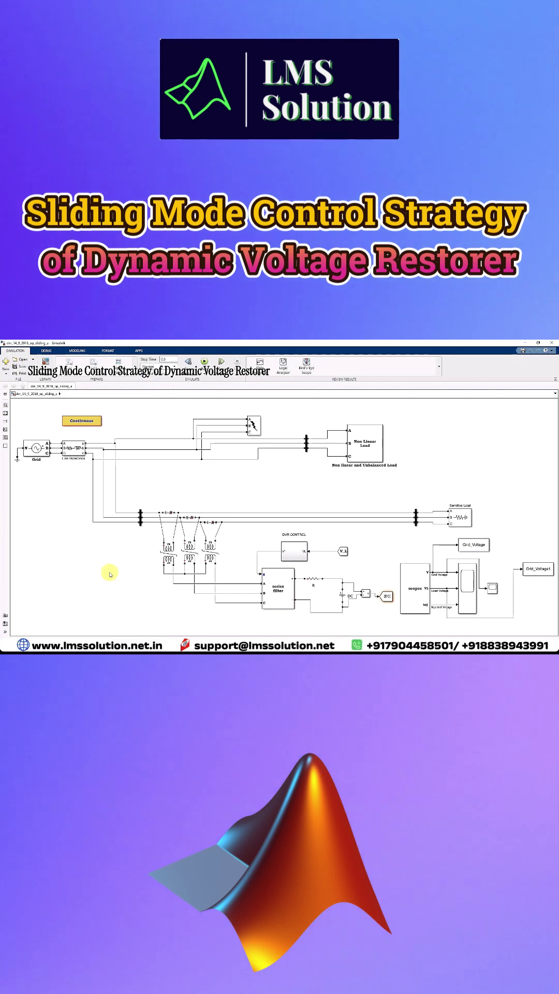
- Turn on on-screen annotation drawing to mark the DVR model's supply line in red
key(ctrl+d)
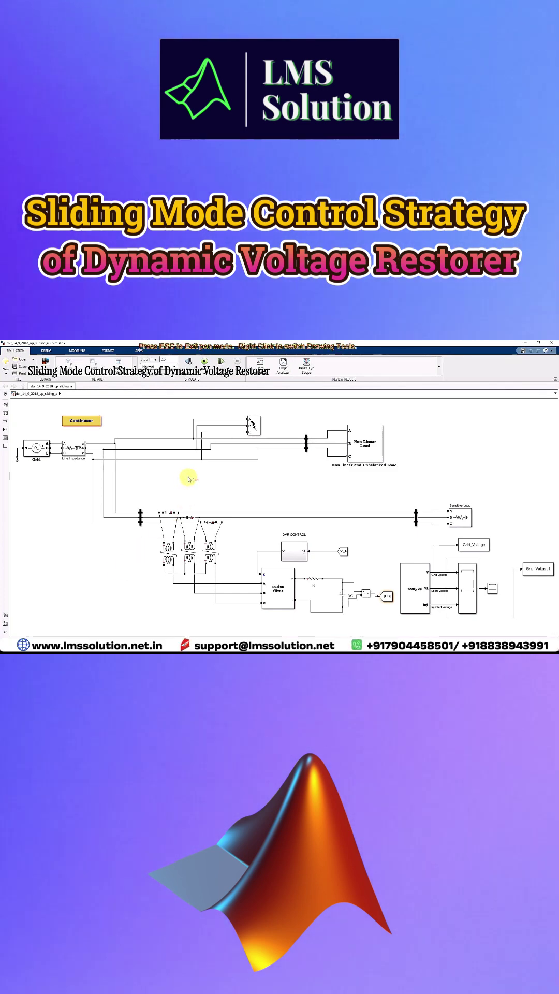
- Trace the feeds to Non Linear Load and Sensitive Load, clear the marks, then circle both loads
drag(162, 454, 379, 451)
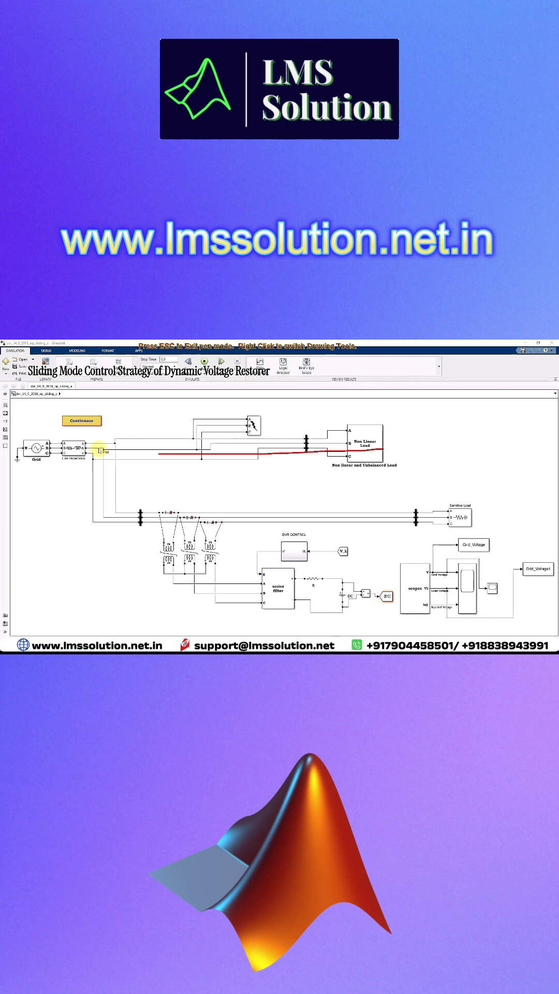
mouse_move(130, 473)
mouse_down()
mouse_move(172, 507)
mouse_move(438, 504)
mouse_up()
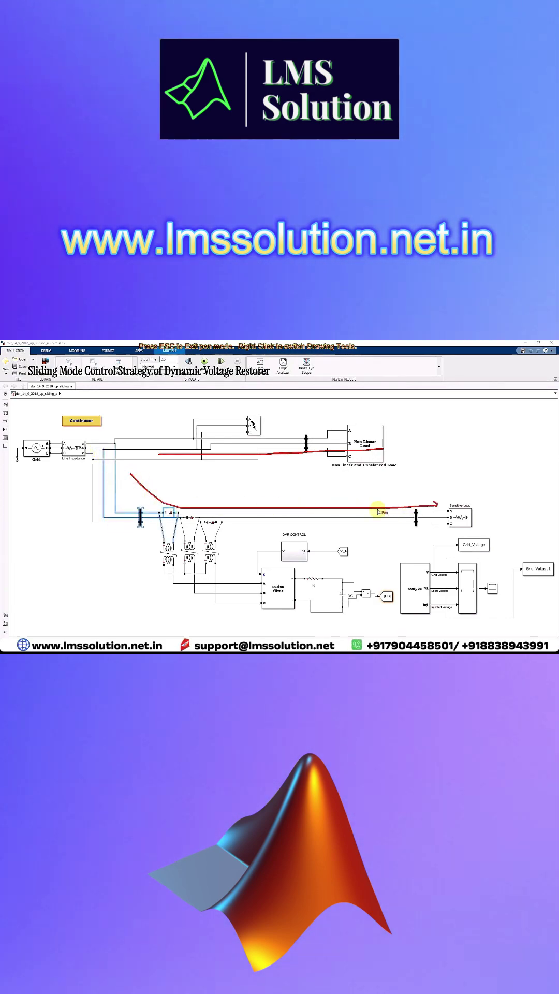
key(Escape)
drag(335, 420, 345, 424)
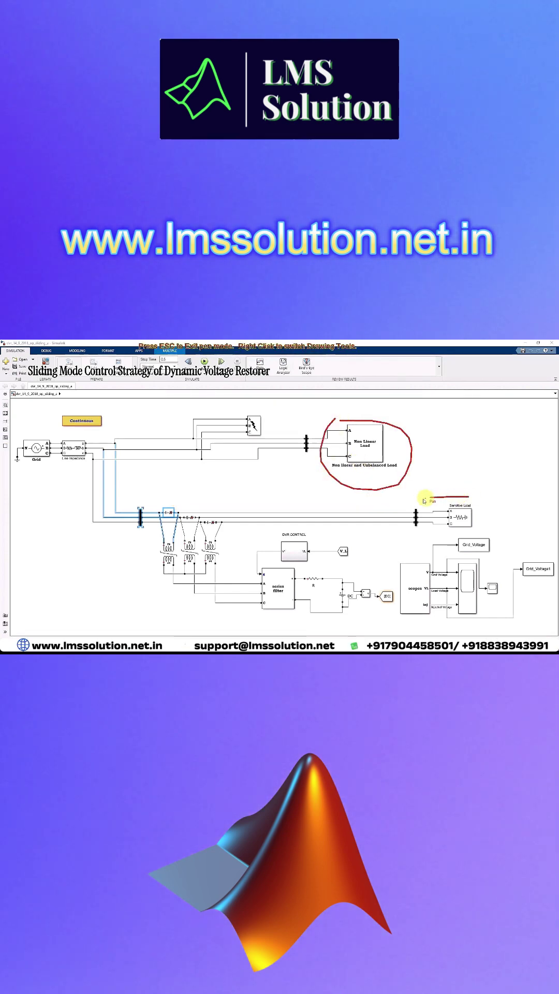
drag(463, 497, 470, 499)
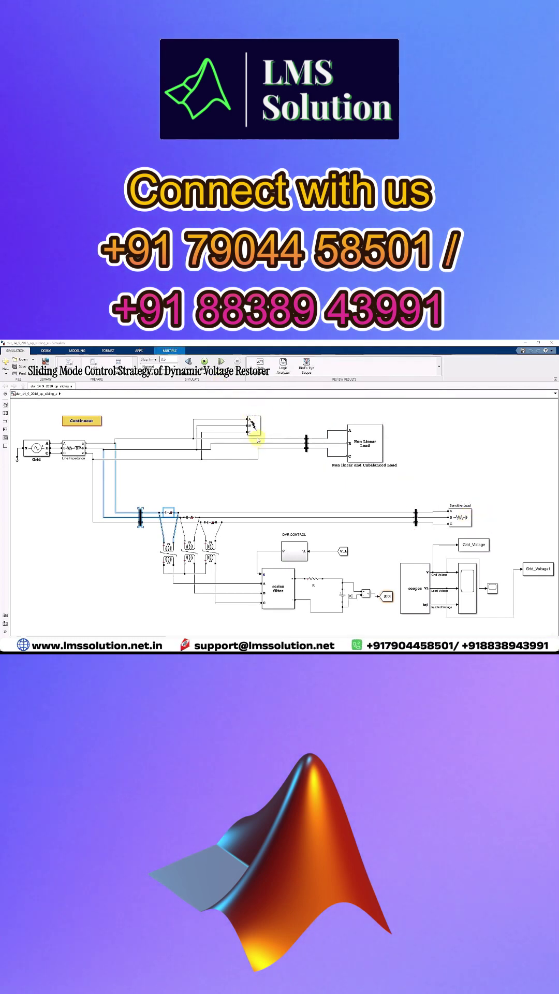
- Circle the breaker, then highlight the series filter and the bus bar before Sensitive Load
mouse_move(259, 411)
mouse_down()
mouse_move(233, 432)
mouse_move(270, 420)
mouse_move(247, 412)
mouse_up()
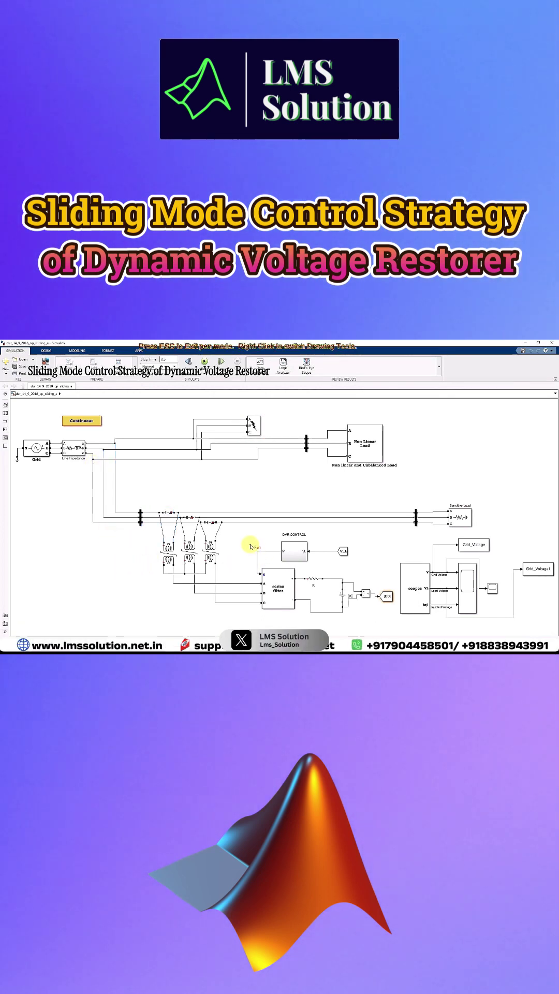
key(Escape)
click(279, 591)
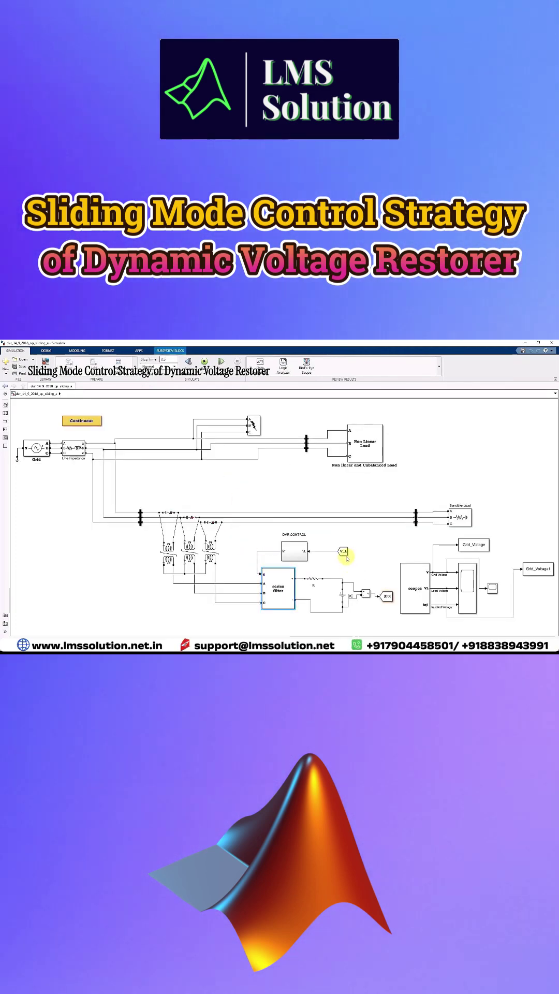
click(415, 522)
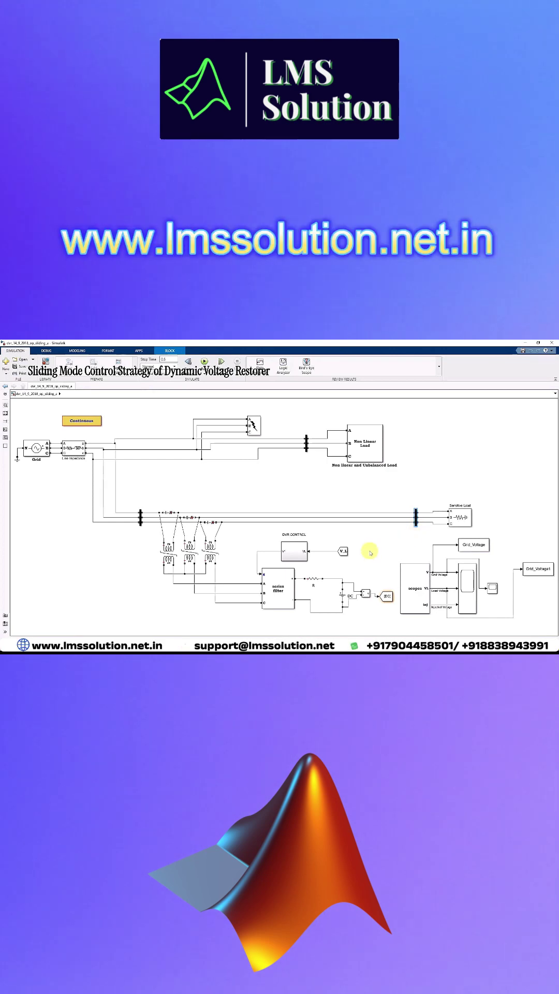
- Mark the DVR CONTROL output with an arrow, then open the Grid source parameters and select its frequency
key(ctrl+2)
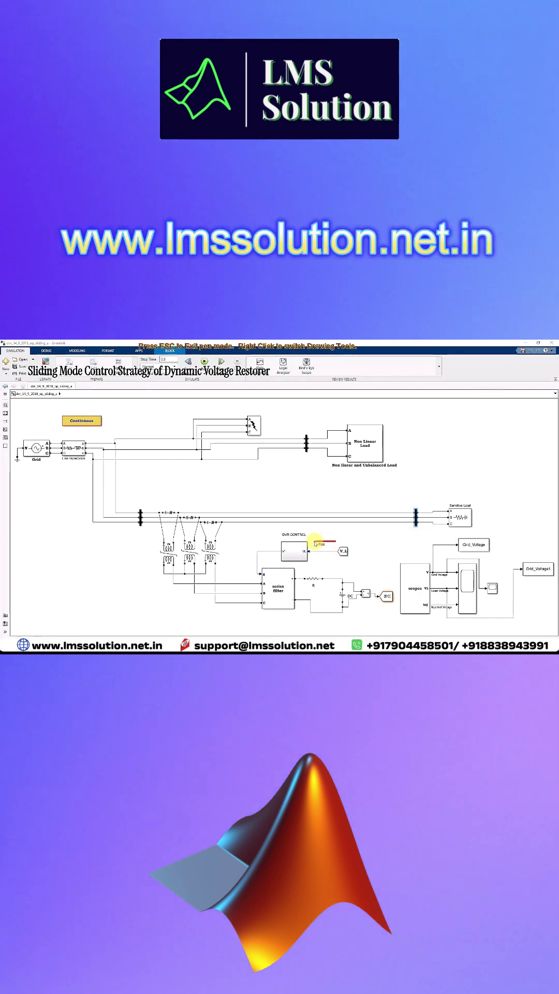
drag(317, 544, 314, 541)
key(Escape)
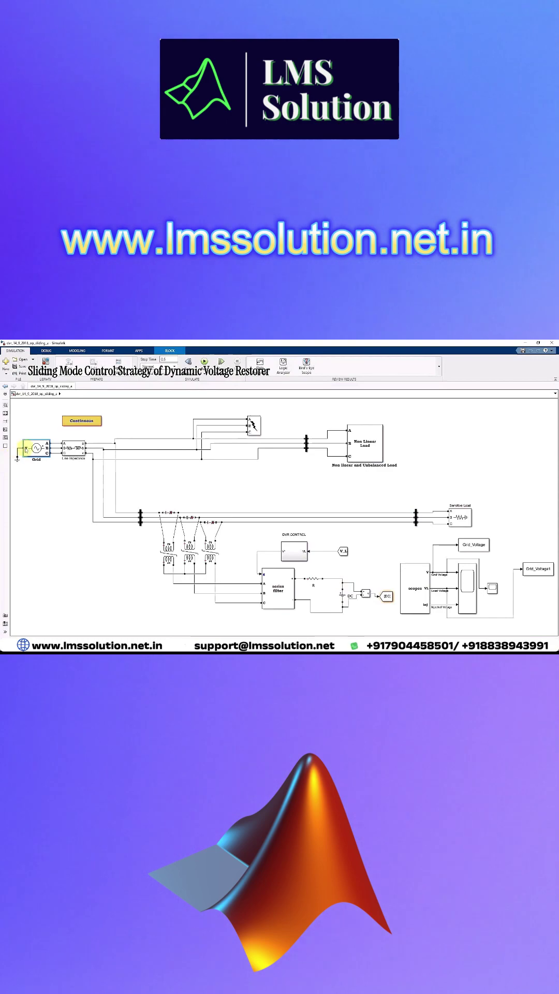
double_click(34, 448)
double_click(187, 425)
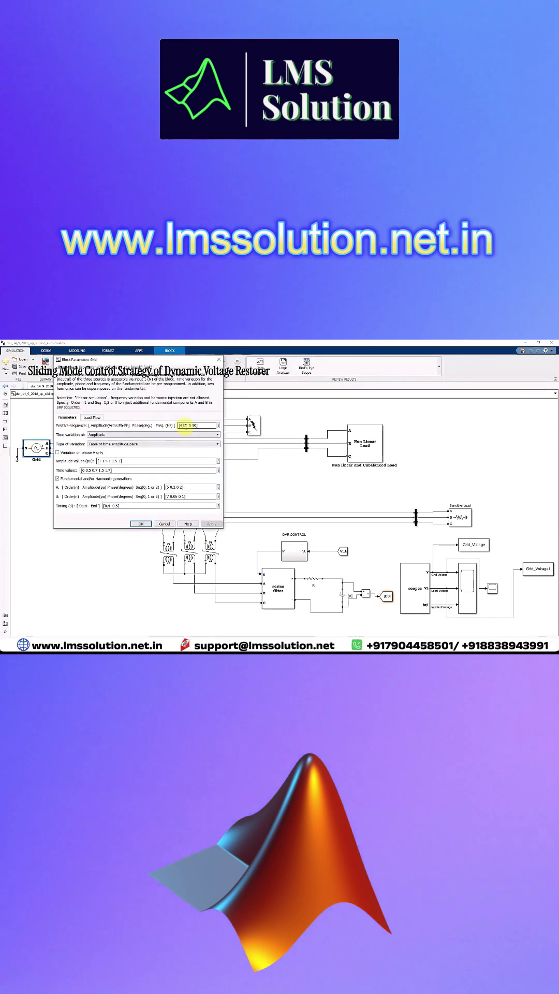